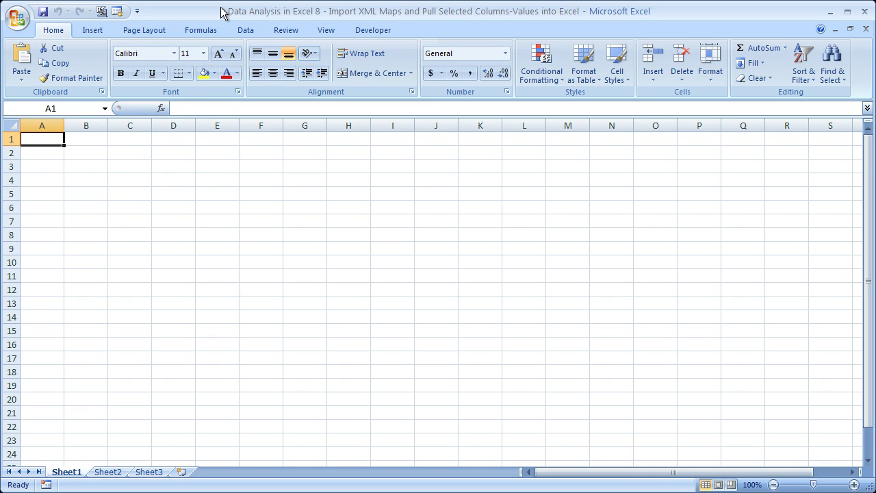
- Confirm 'Show Developer tab in the Ribbon' is switched on in Excel Options > Popular
click(364, 35)
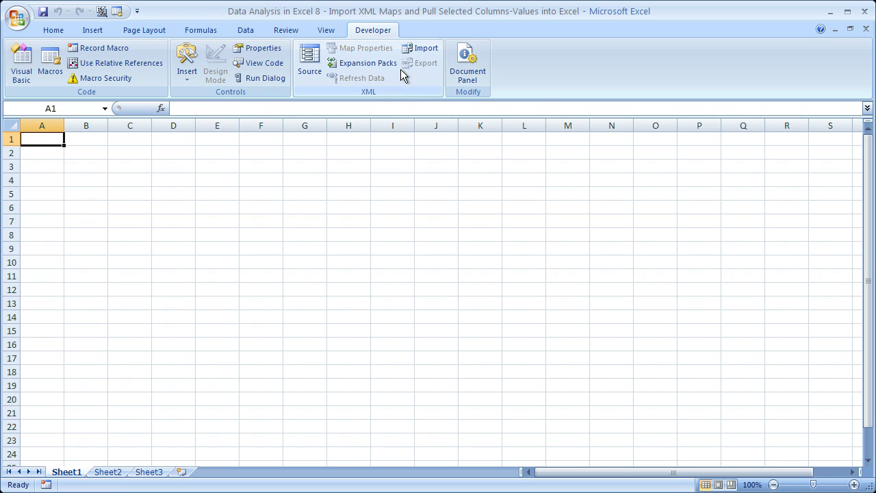
click(19, 20)
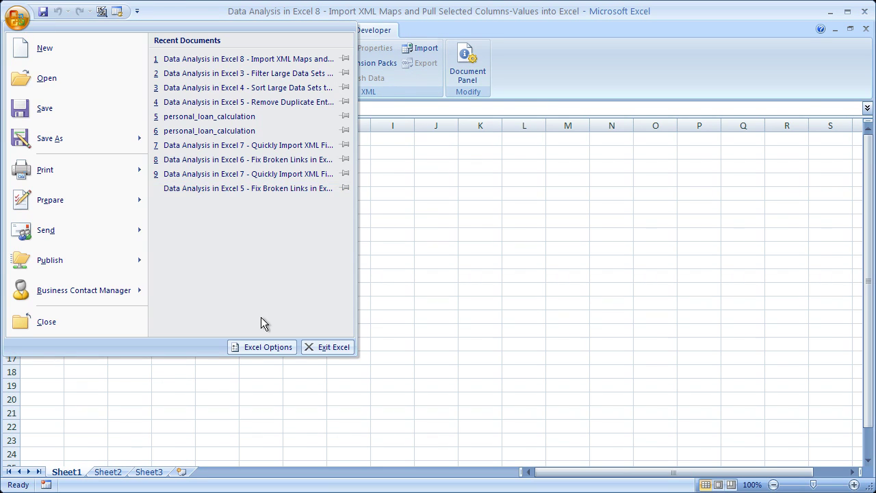
click(262, 347)
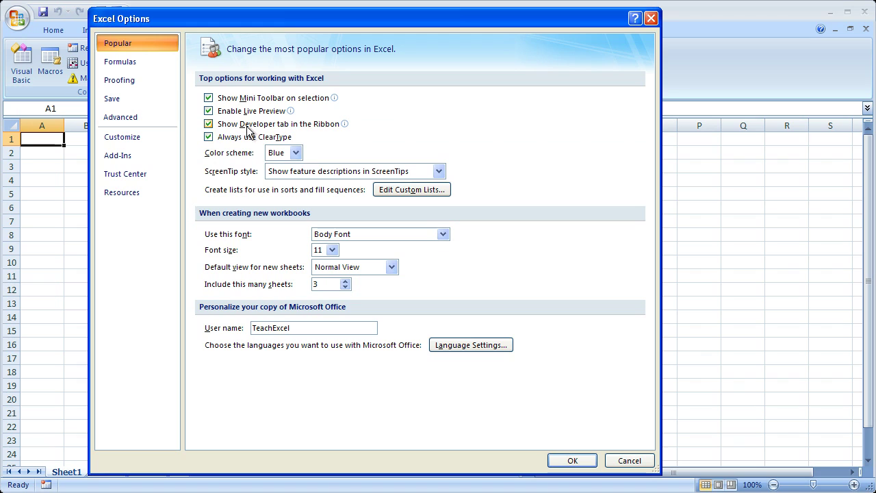
mouse_move(344, 127)
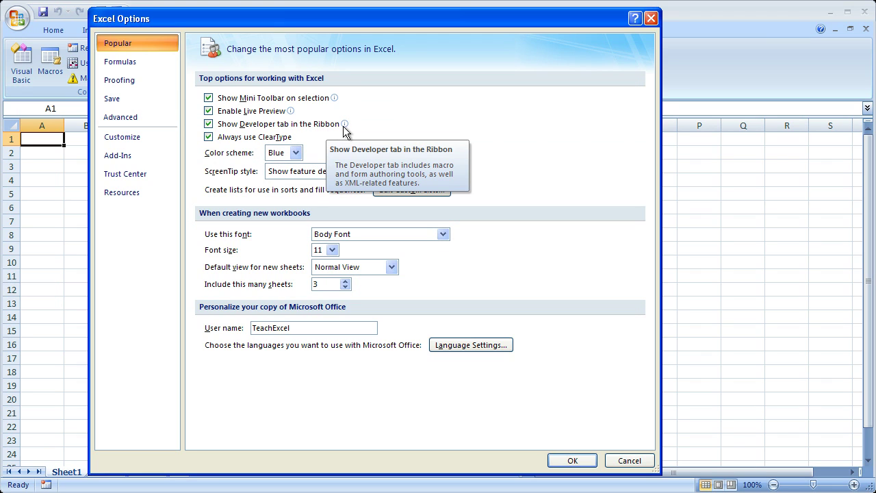
click(209, 125)
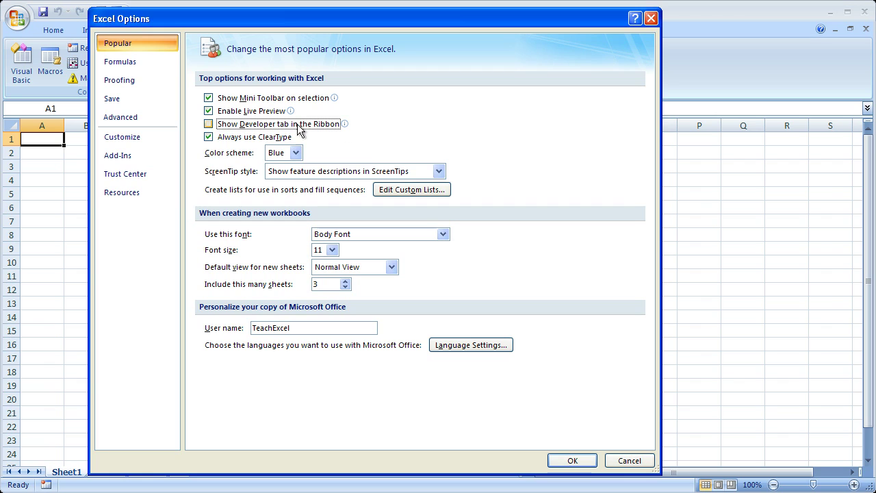
click(209, 126)
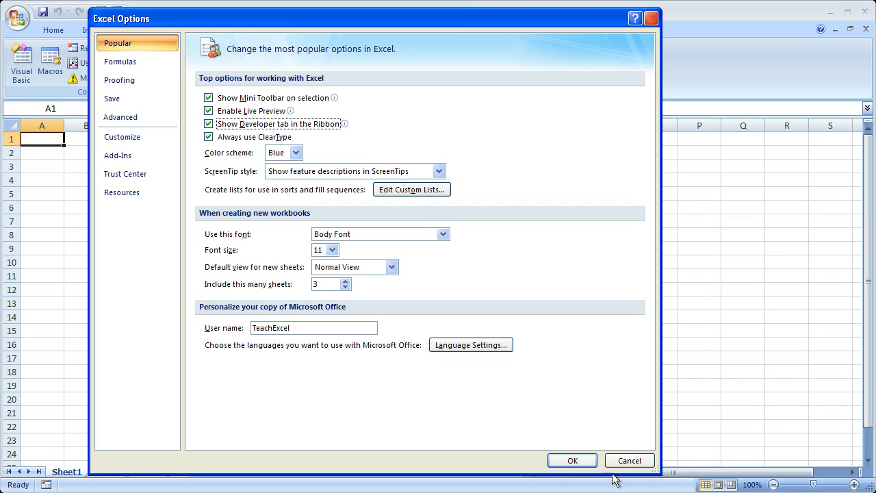
click(573, 461)
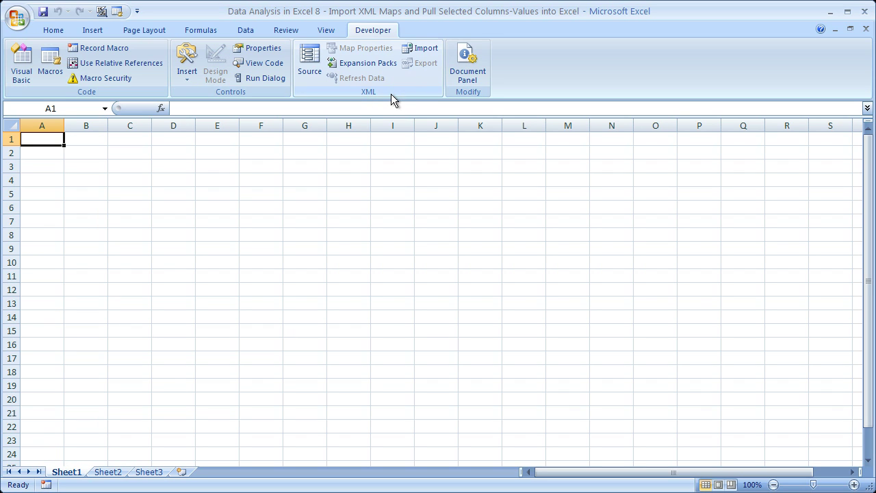
- Open the XML Source pane from the Developer tab, then its XML Maps dialog
click(312, 63)
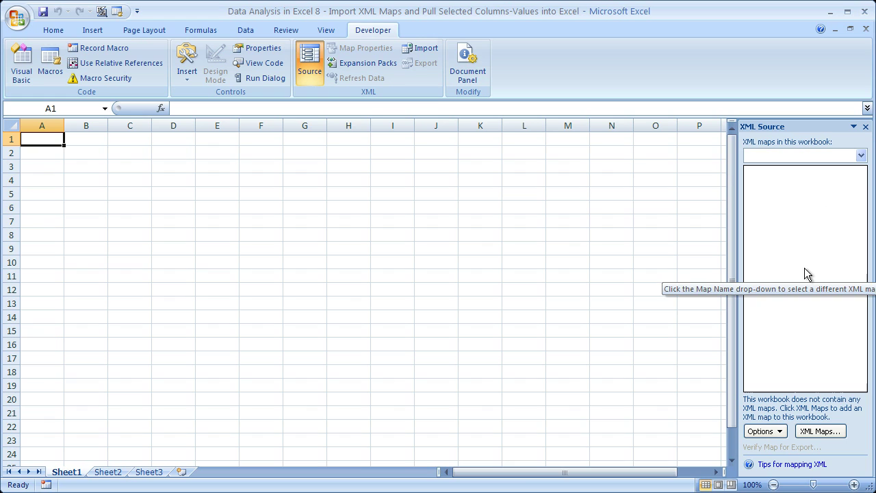
click(807, 429)
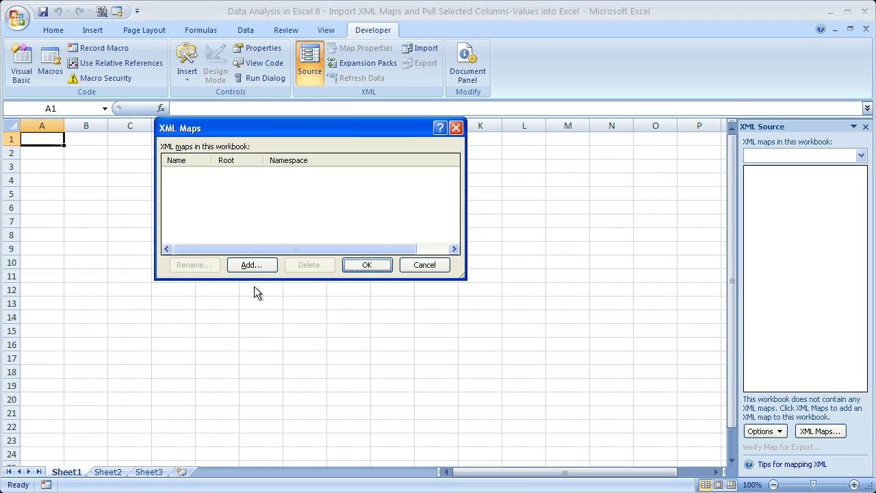
- Add the 'books' XML file as a map and accept the schema notice
click(250, 266)
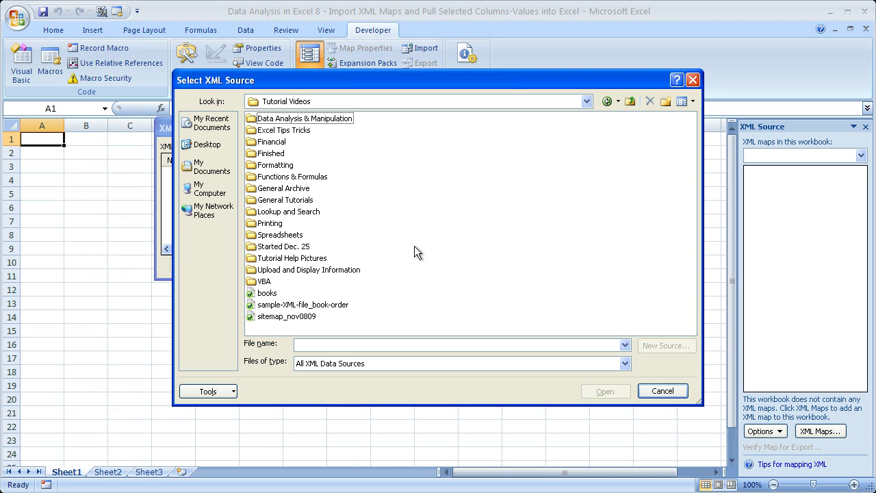
click(267, 294)
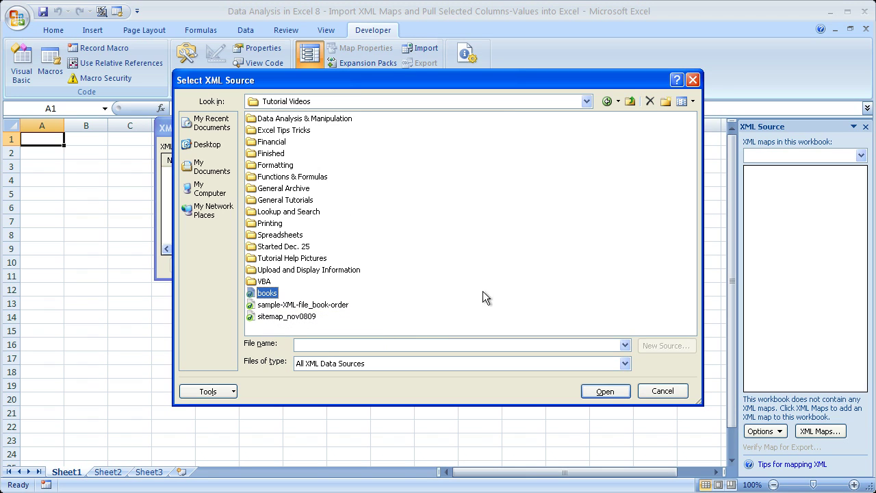
click(603, 392)
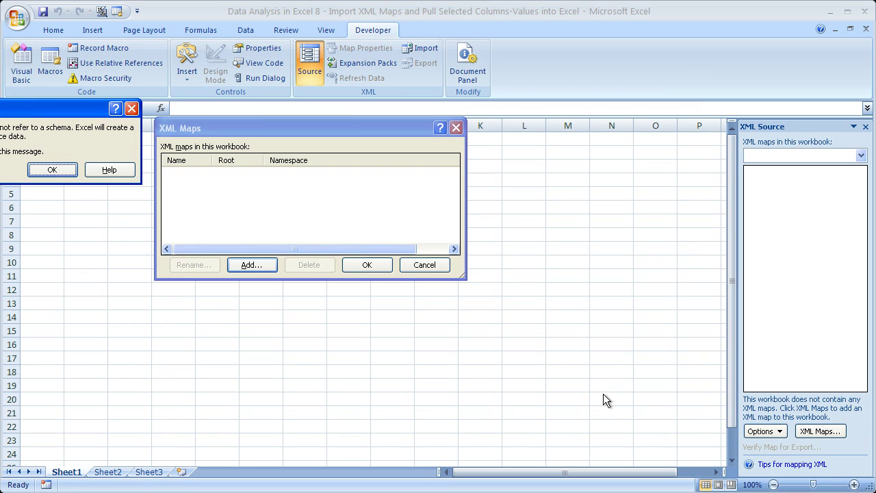
drag(54, 117, 499, 181)
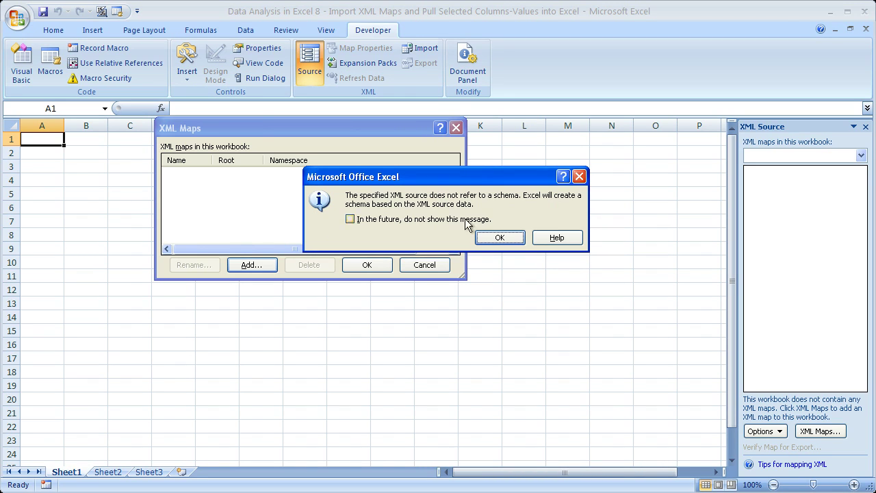
click(495, 239)
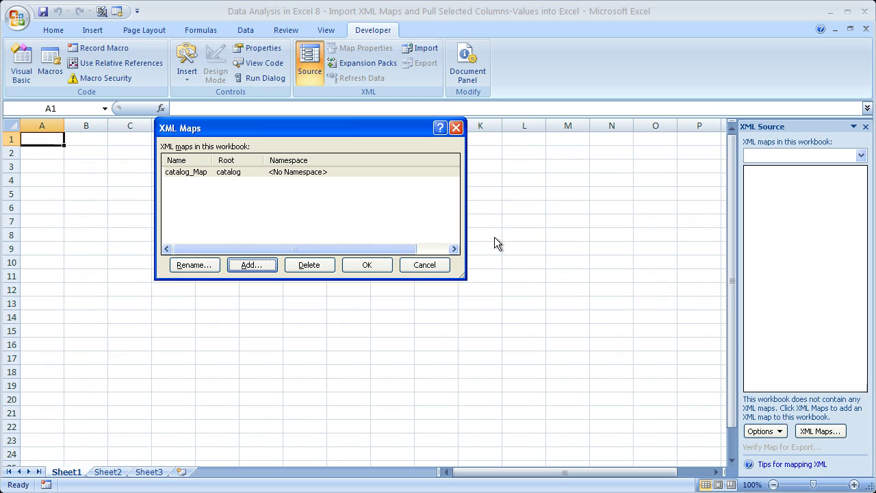
- Leave catalog_Map unrenamed and close XML Maps to show its catalog > book tree
click(248, 173)
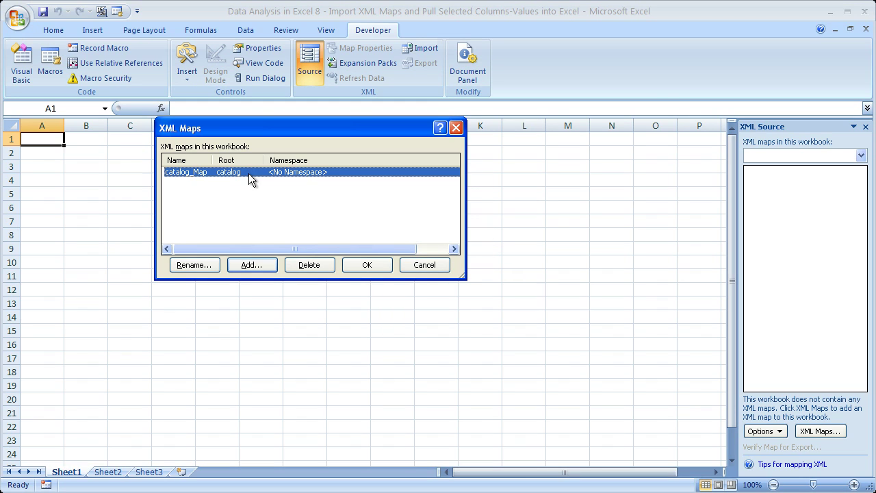
click(203, 268)
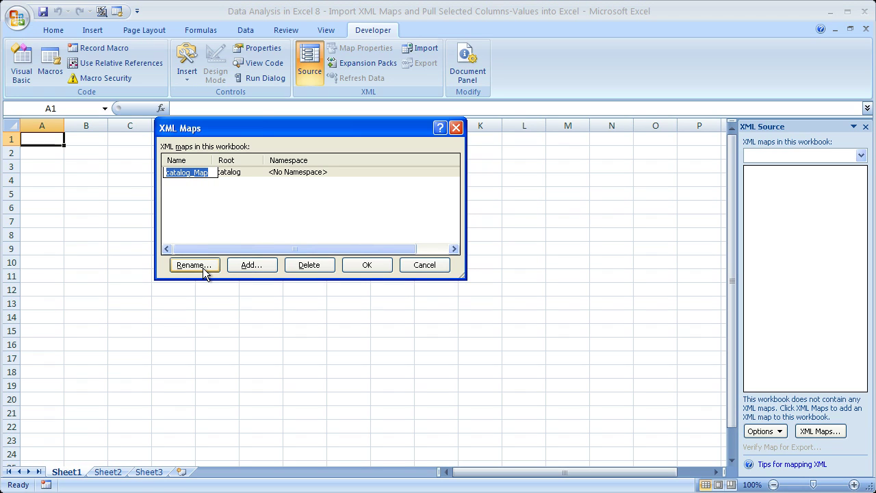
click(269, 216)
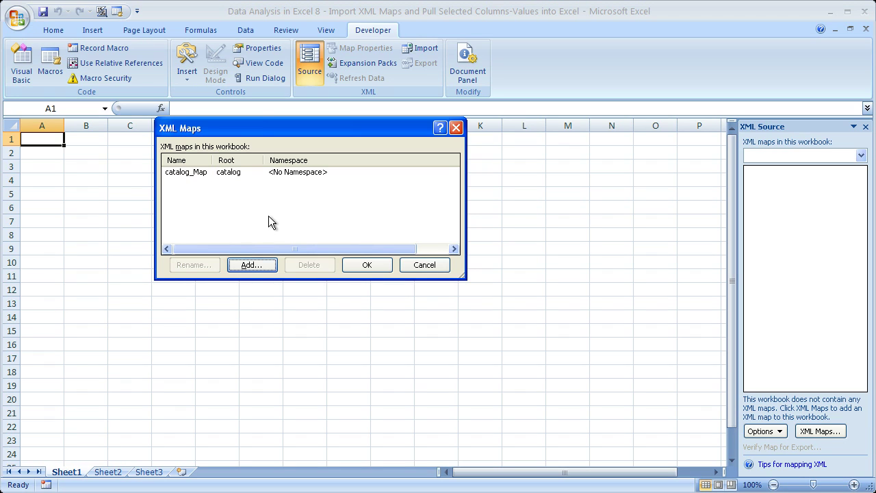
click(258, 173)
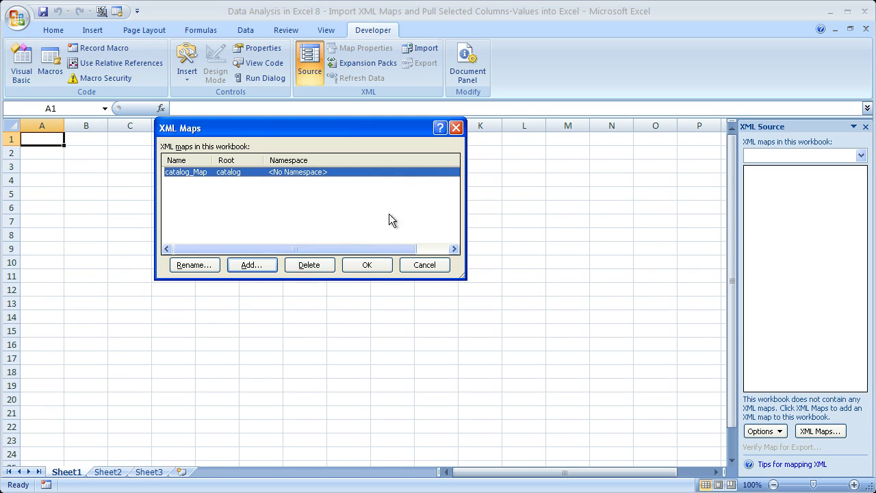
click(366, 267)
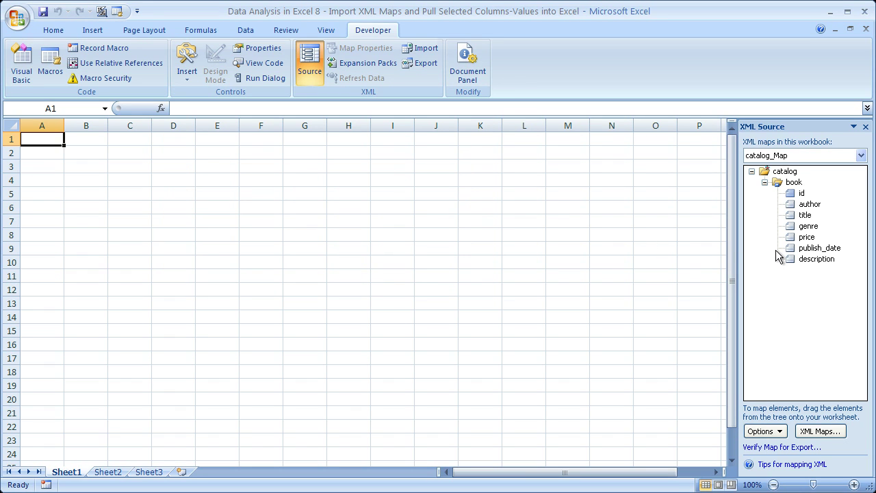
click(791, 174)
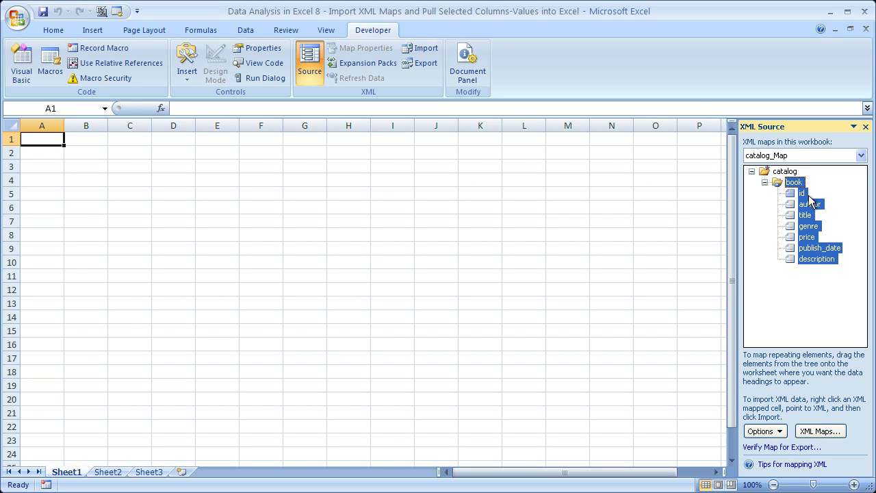
click(809, 204)
click(805, 215)
click(808, 226)
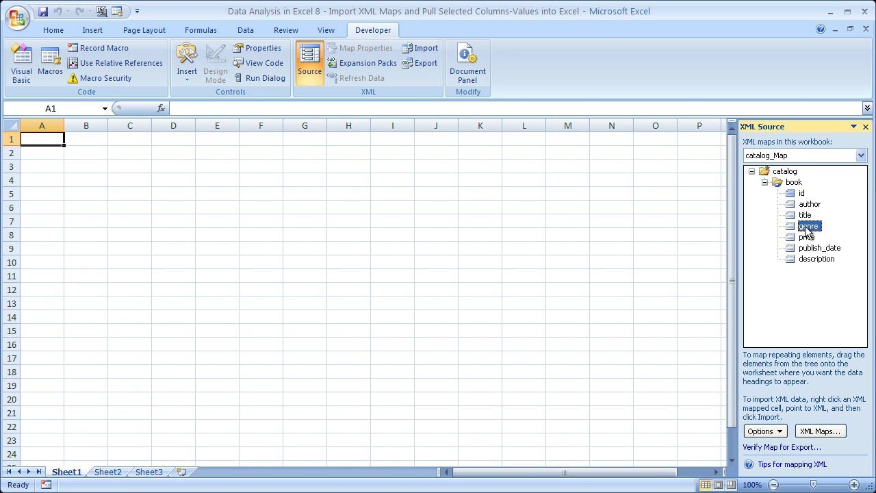
click(806, 238)
click(808, 260)
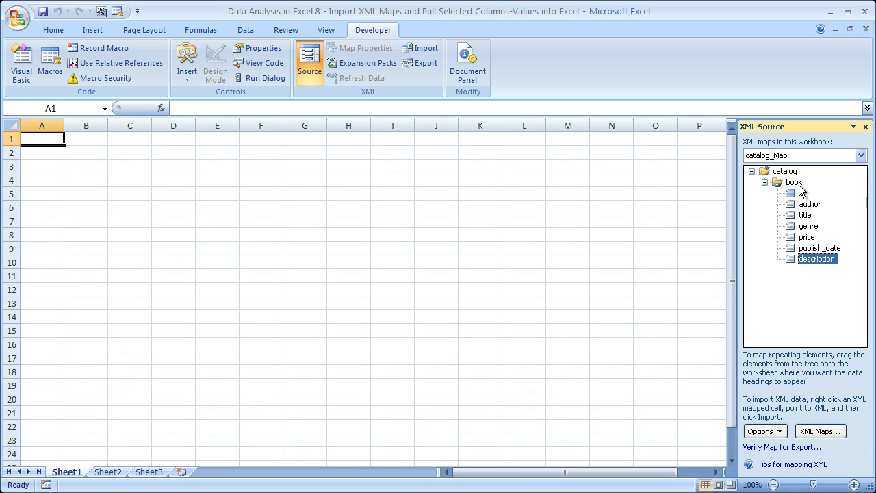
click(861, 156)
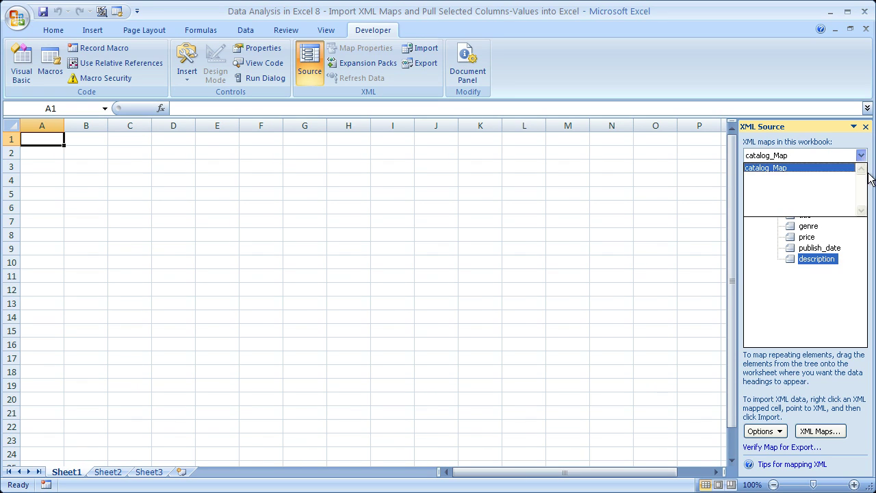
click(862, 156)
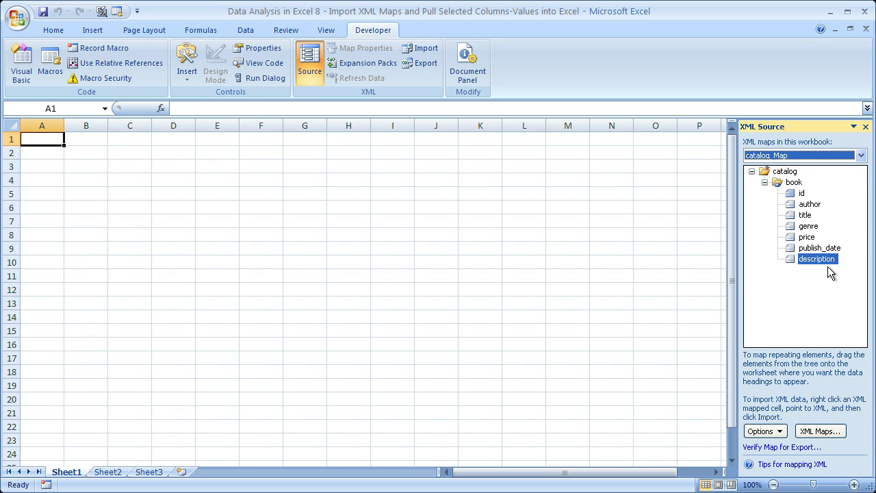
click(815, 205)
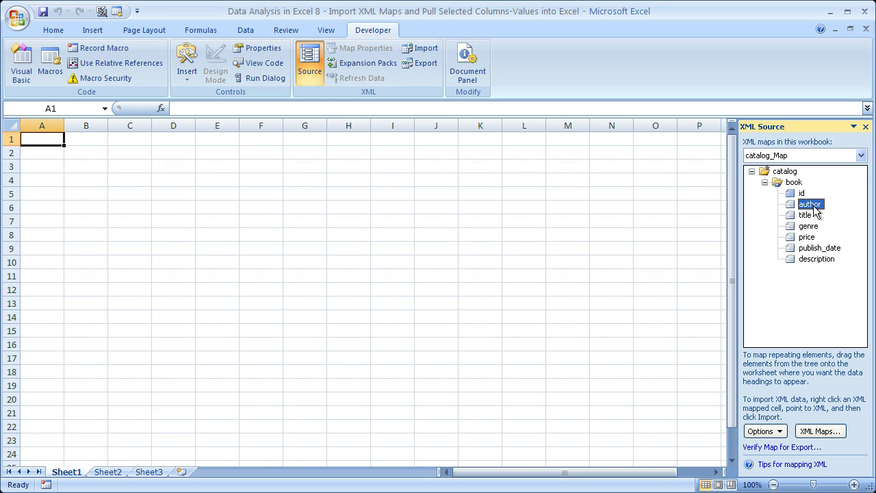
- Drag author, title and price from the XML Source pane into A1, B1 and C1
click(806, 215)
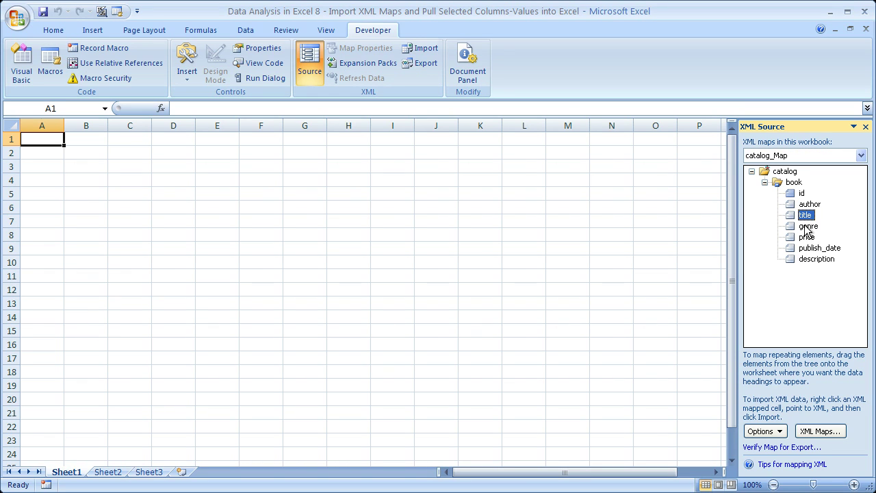
click(808, 239)
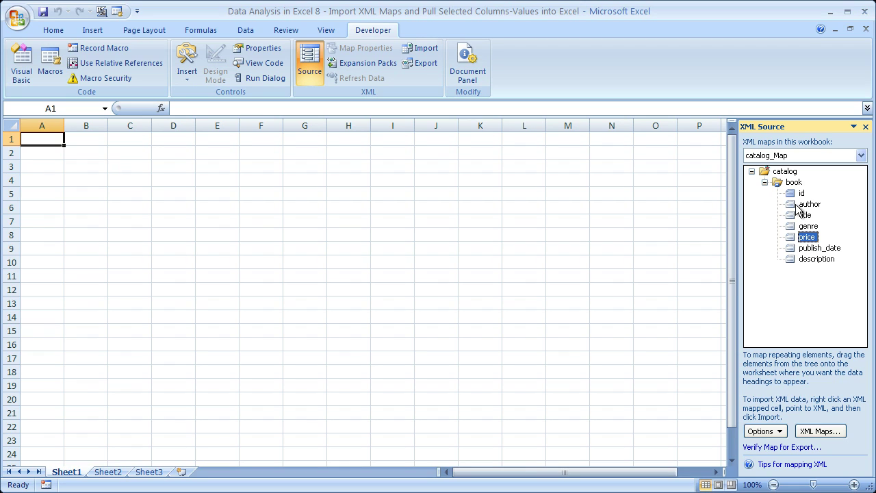
click(799, 206)
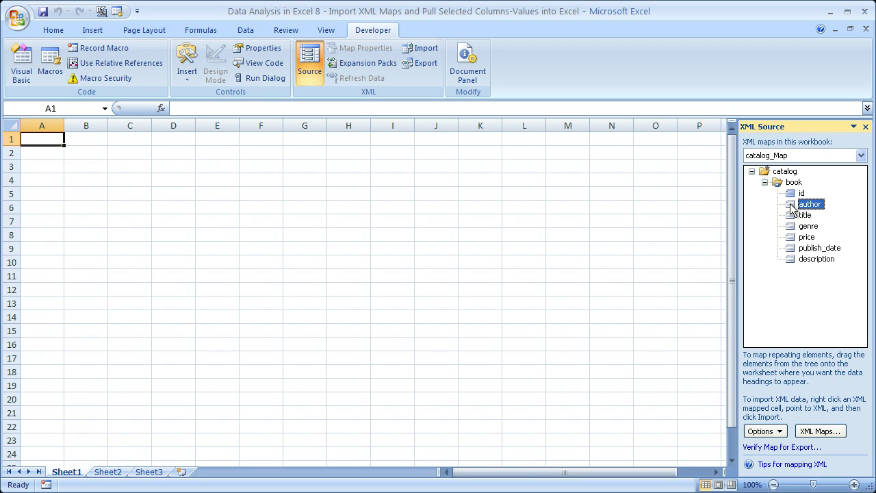
drag(792, 208, 41, 141)
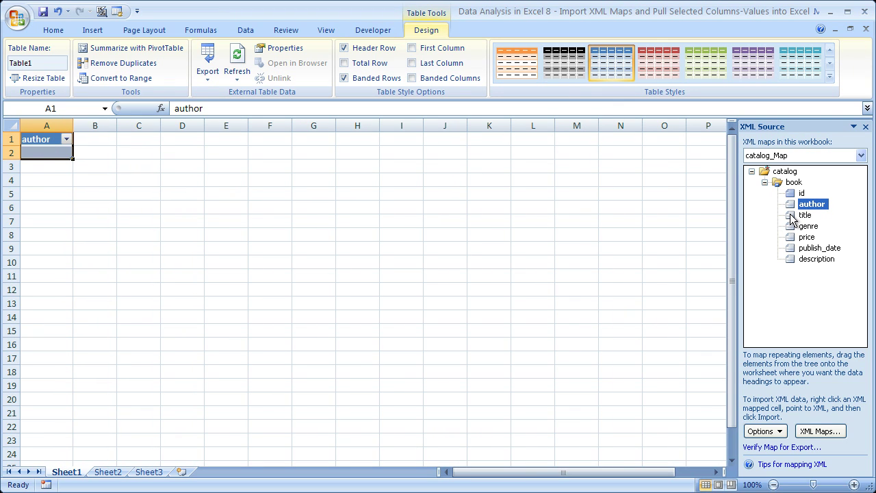
drag(793, 217, 107, 141)
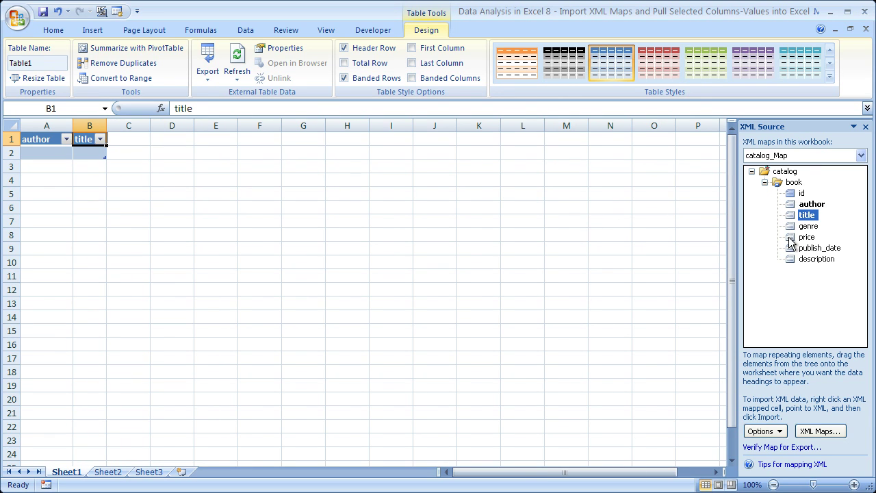
drag(791, 237, 132, 139)
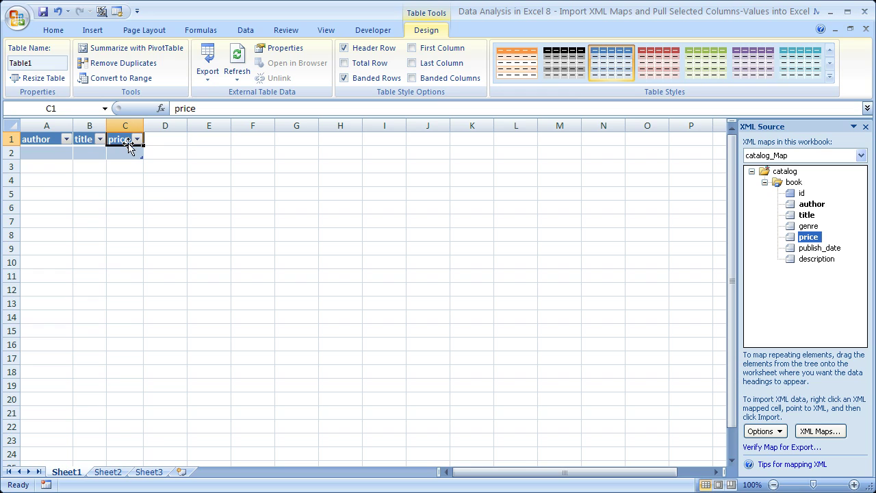
click(48, 152)
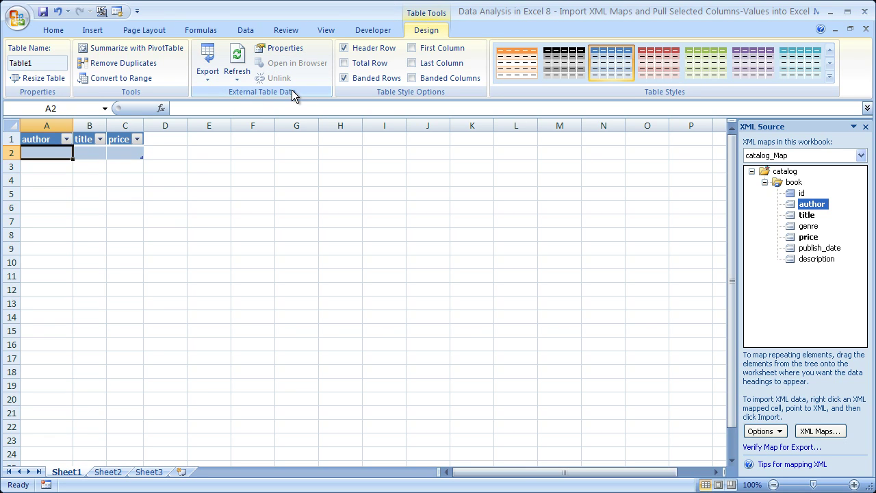
- Refresh the mapped table to import the 12 book records into rows 2–13
click(237, 58)
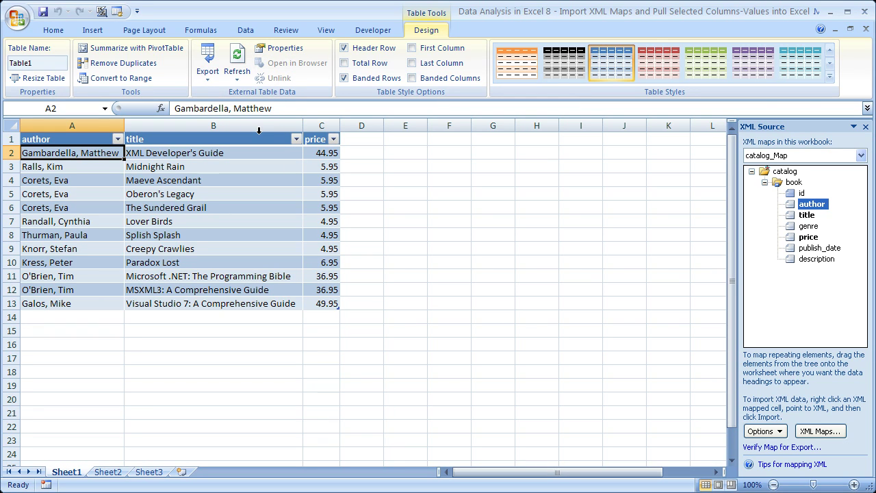
click(276, 49)
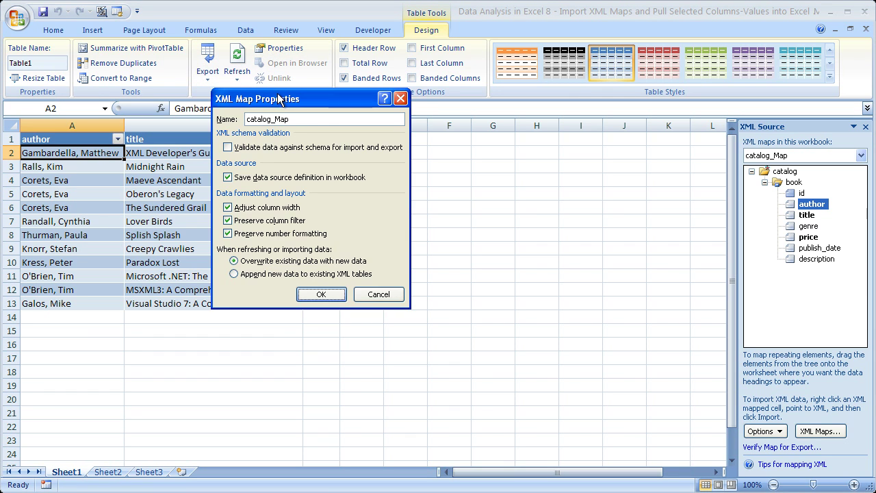
drag(278, 98, 410, 180)
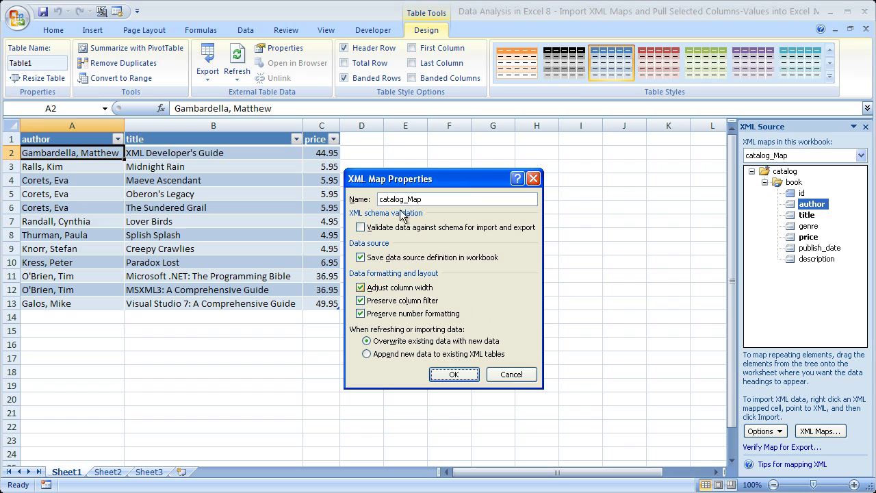
click(535, 180)
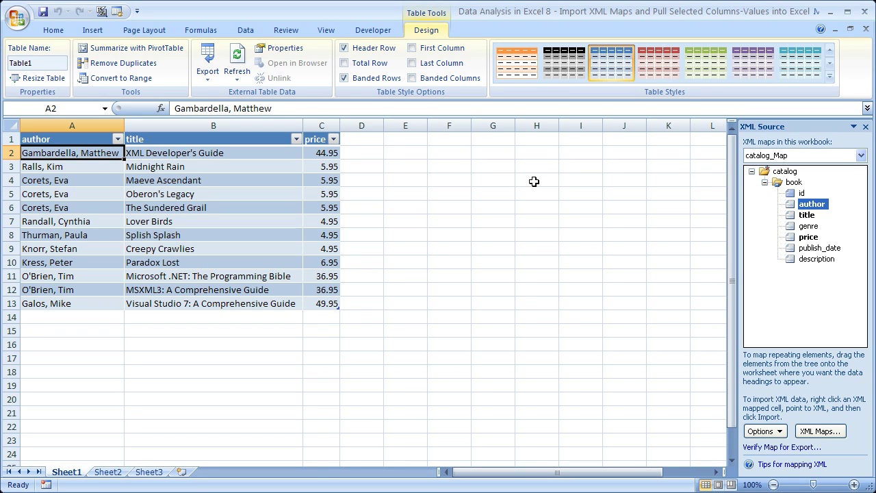
- Refresh the data, sort by price largest to smallest, and select prices C2:C13
click(234, 59)
click(118, 140)
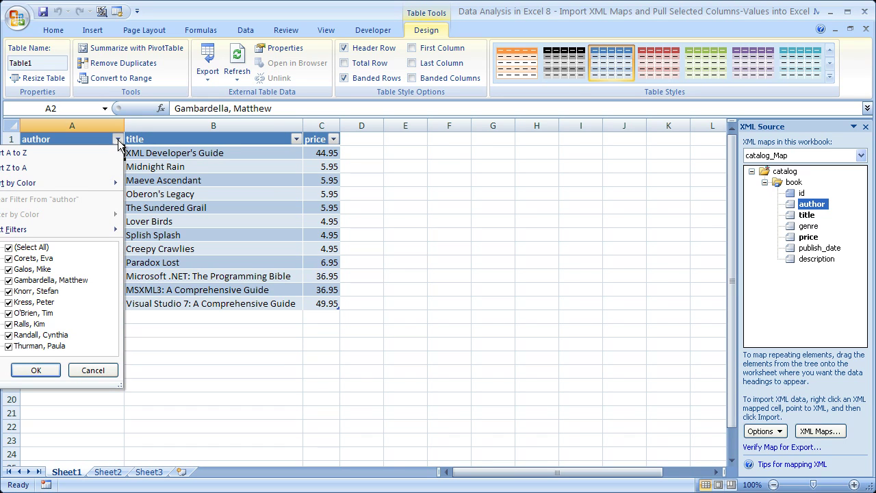
click(296, 139)
click(296, 139)
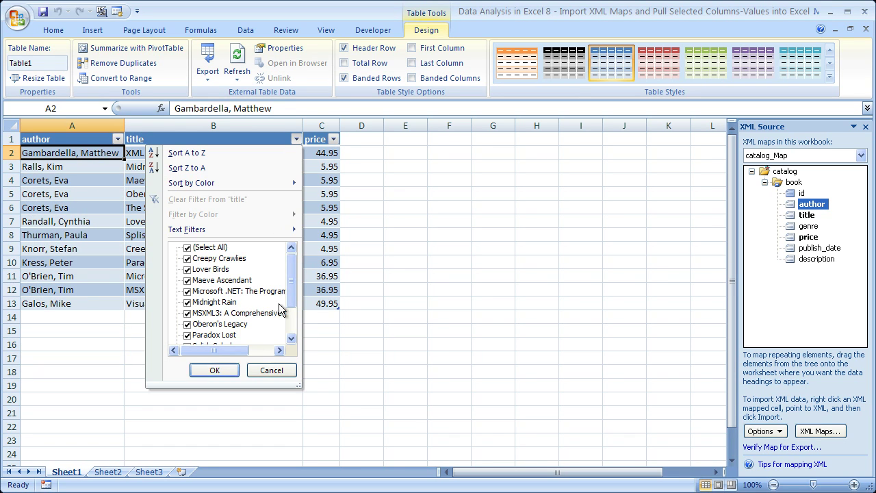
click(332, 140)
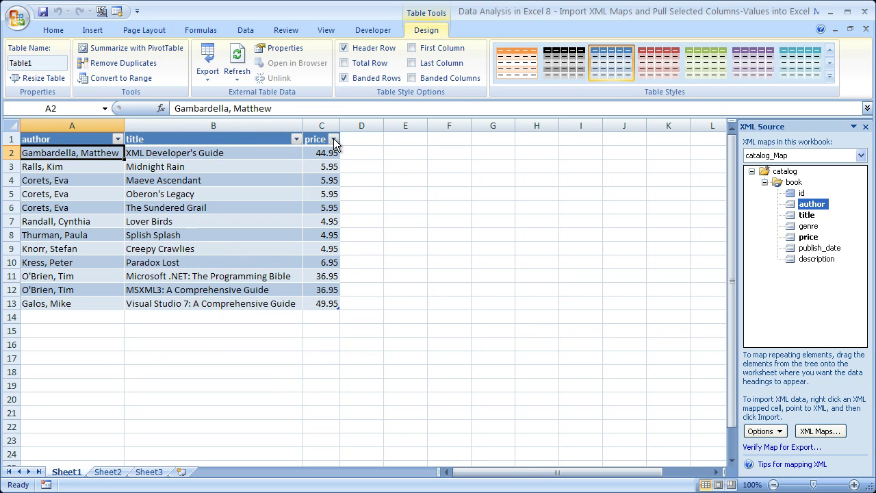
click(335, 140)
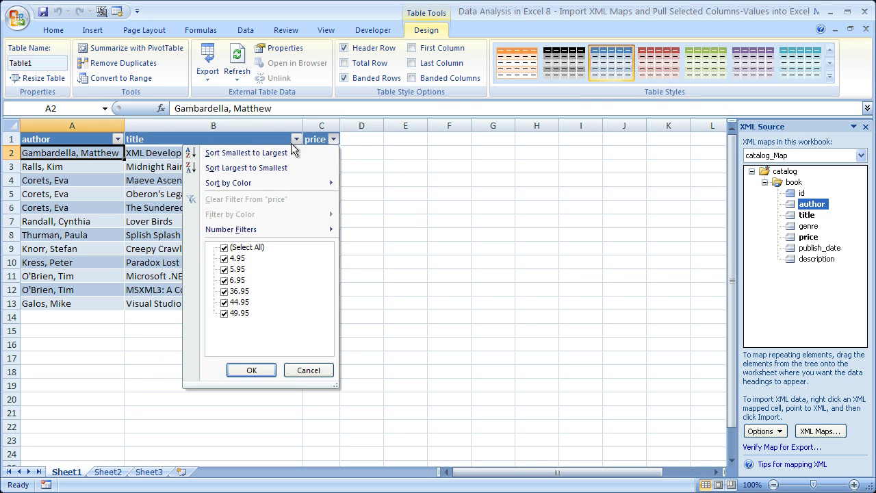
click(253, 169)
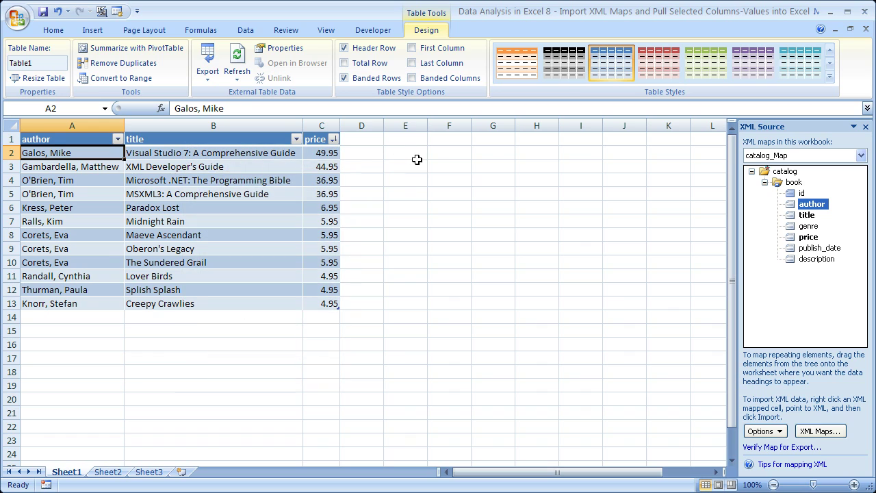
click(314, 153)
drag(315, 154, 317, 304)
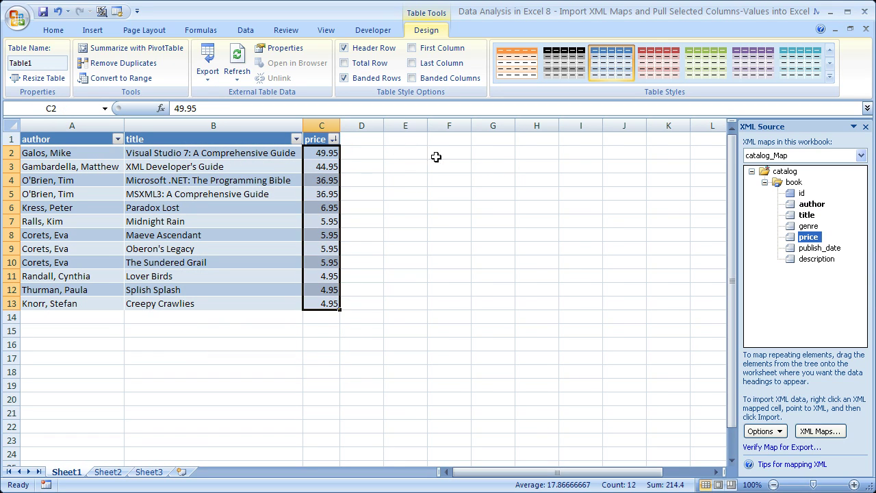
- Select the XML Developer's Guide title in B3 and return to the Developer tab
click(230, 170)
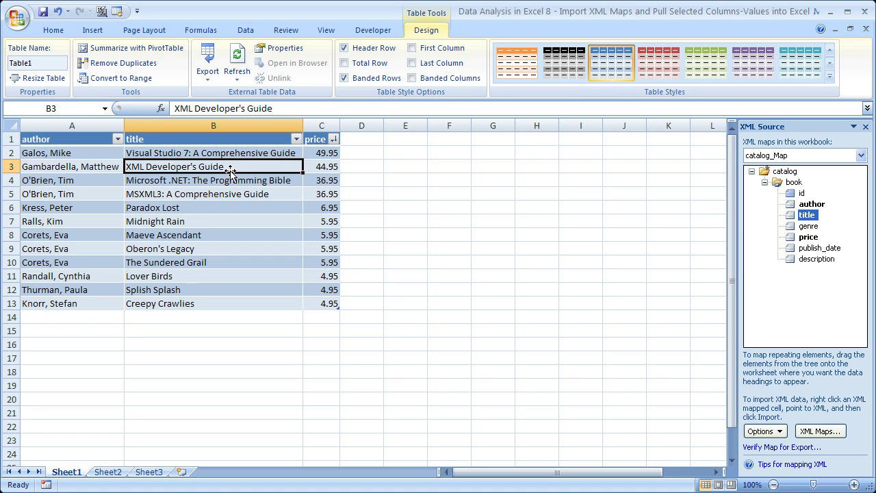
click(370, 31)
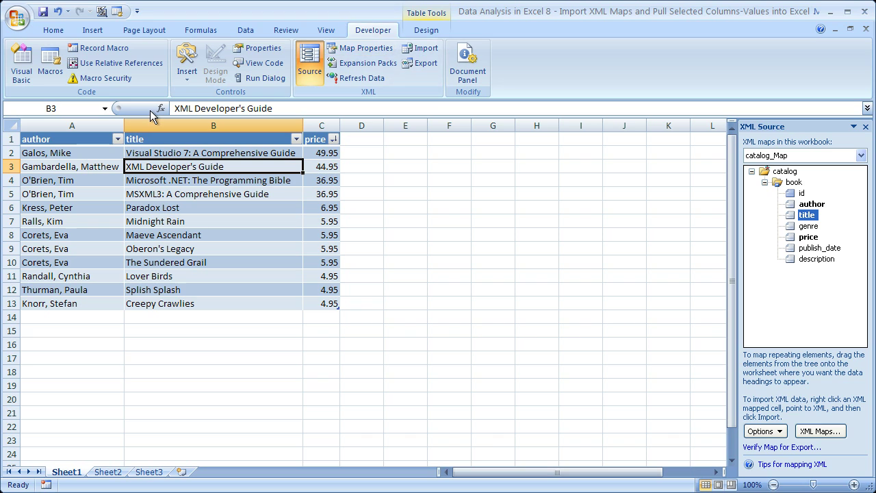
click(18, 18)
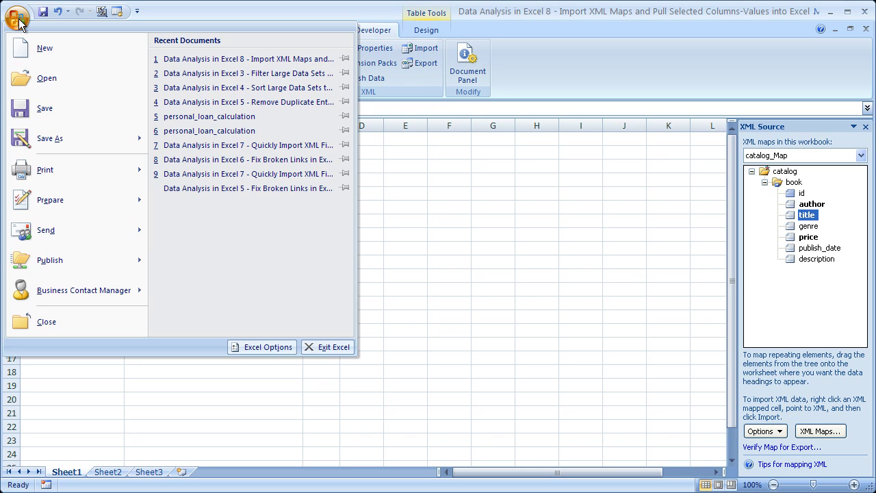
click(250, 349)
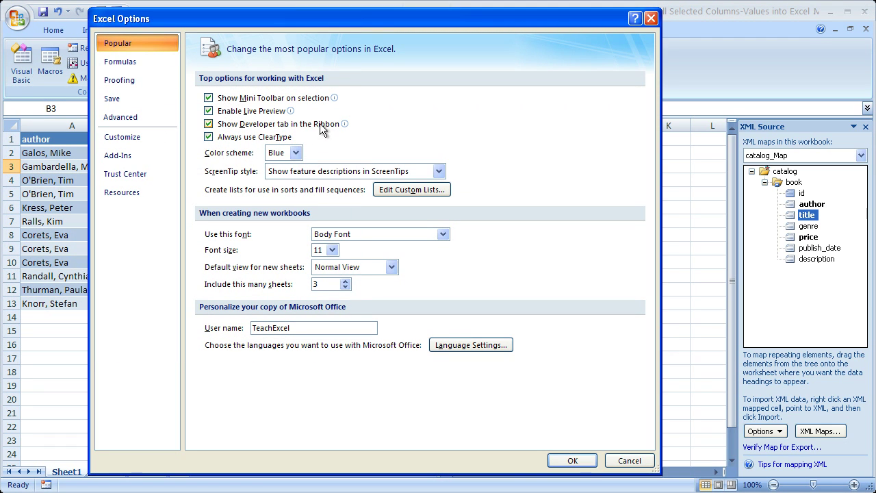
mouse_move(346, 126)
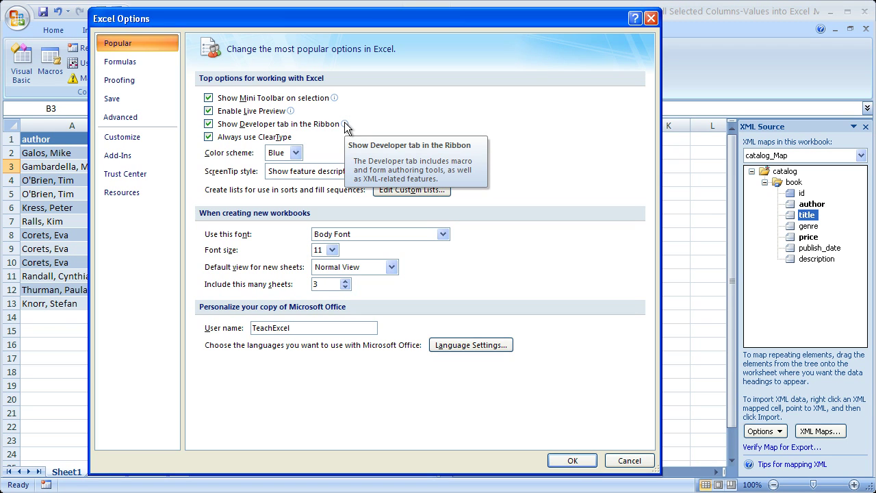
click(567, 460)
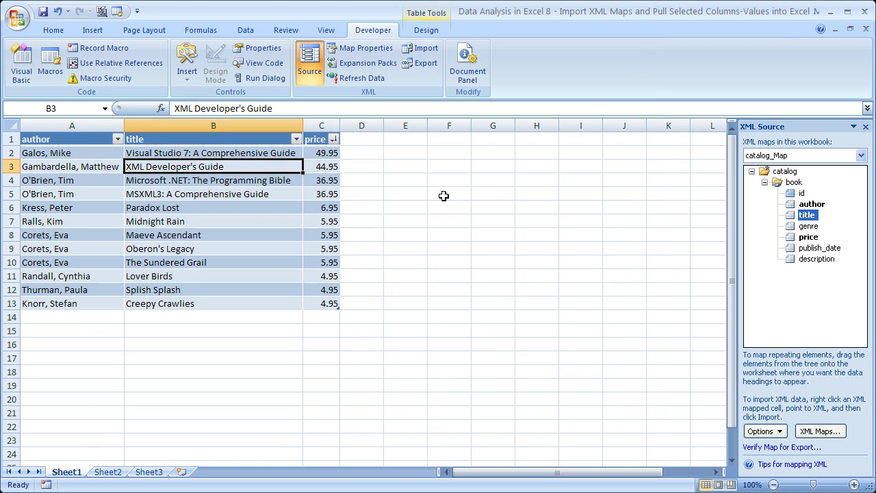
click(312, 65)
click(312, 65)
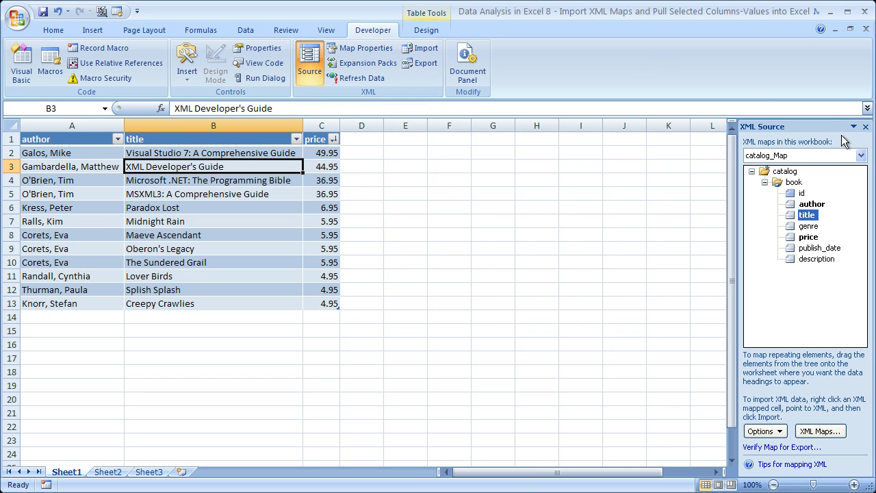